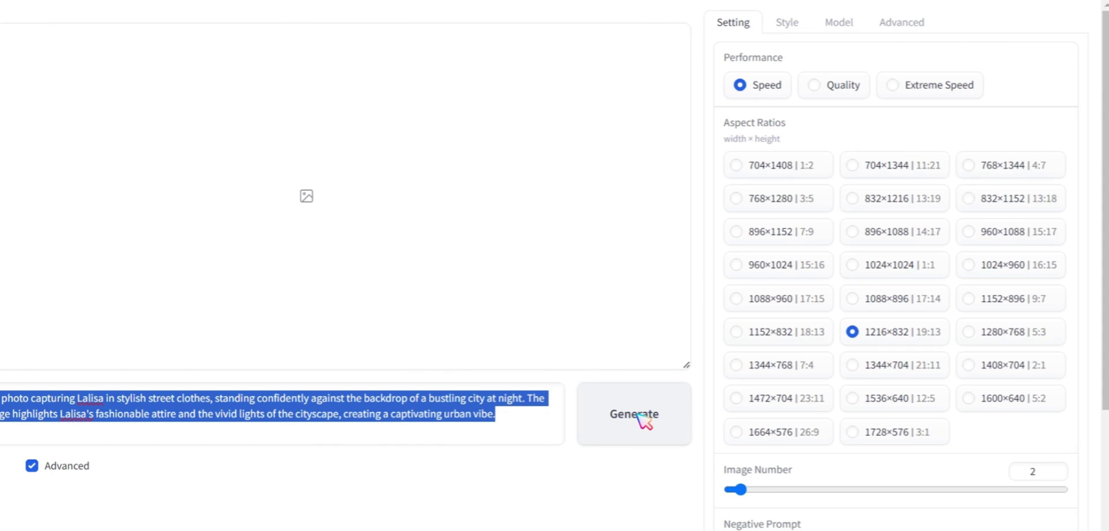
Set Image Number to 6 and generate the batch of night-city street-style portraits
{"action": "left_click", "coordinate": [751, 490]}
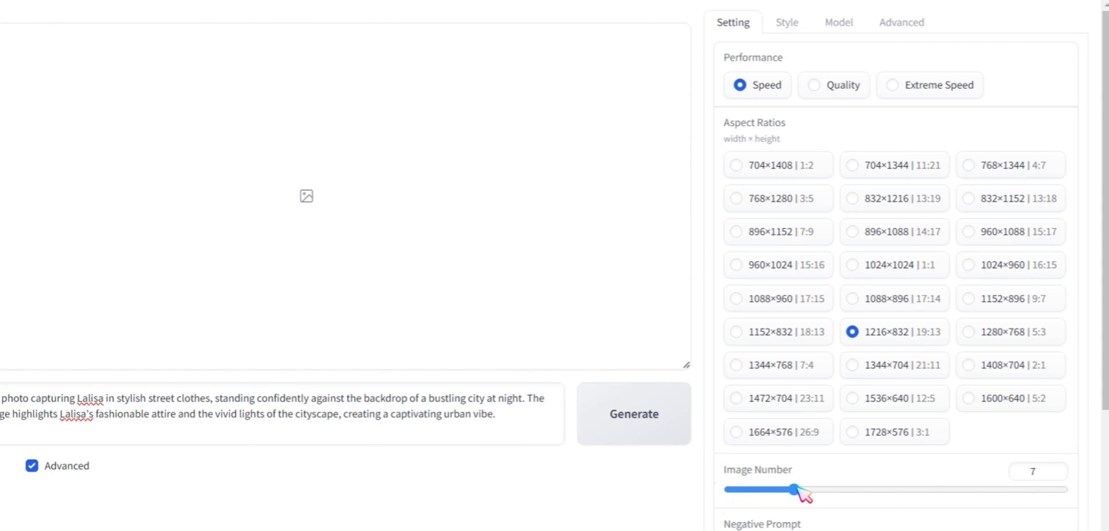
{"action": "left_click", "coordinate": [633, 427]}
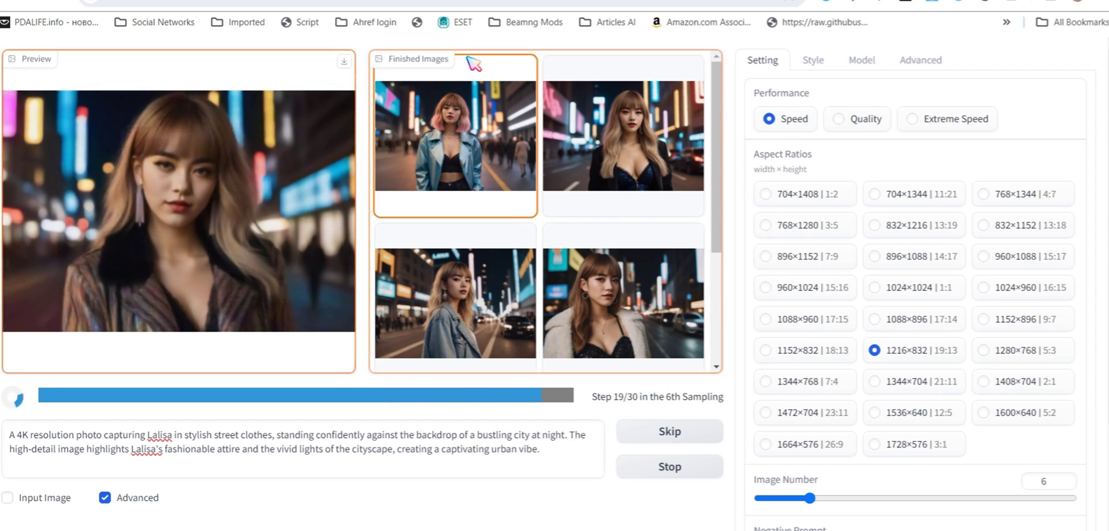
Enable Input Image and drag a generated portrait into the first Image Prompt slot
{"action": "scroll", "coordinate": [221, 364], "scroll_direction": "down", "scroll_amount": 3}
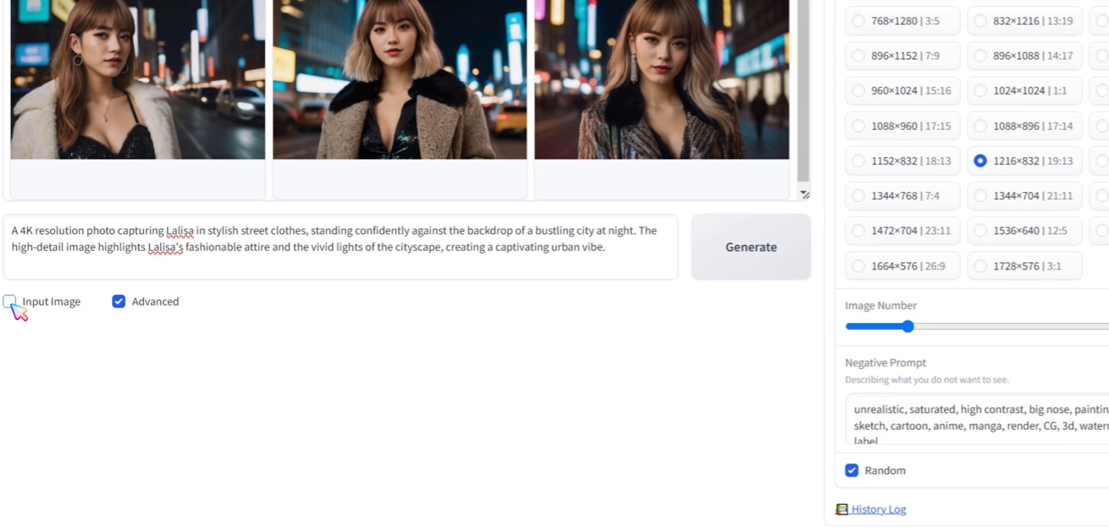
{"action": "left_click", "coordinate": [10, 301]}
{"action": "scroll", "coordinate": [14, 307], "scroll_direction": "down", "scroll_amount": 1}
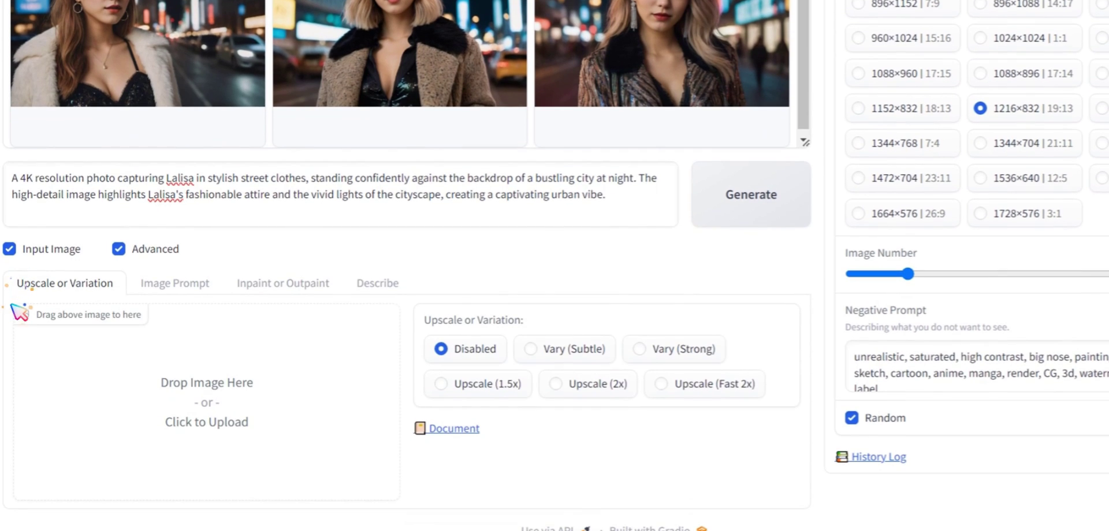
{"action": "left_click", "coordinate": [173, 283]}
{"action": "scroll", "coordinate": [181, 290], "scroll_direction": "down", "scroll_amount": 3}
{"action": "scroll", "coordinate": [182, 291], "scroll_direction": "up", "scroll_amount": 4}
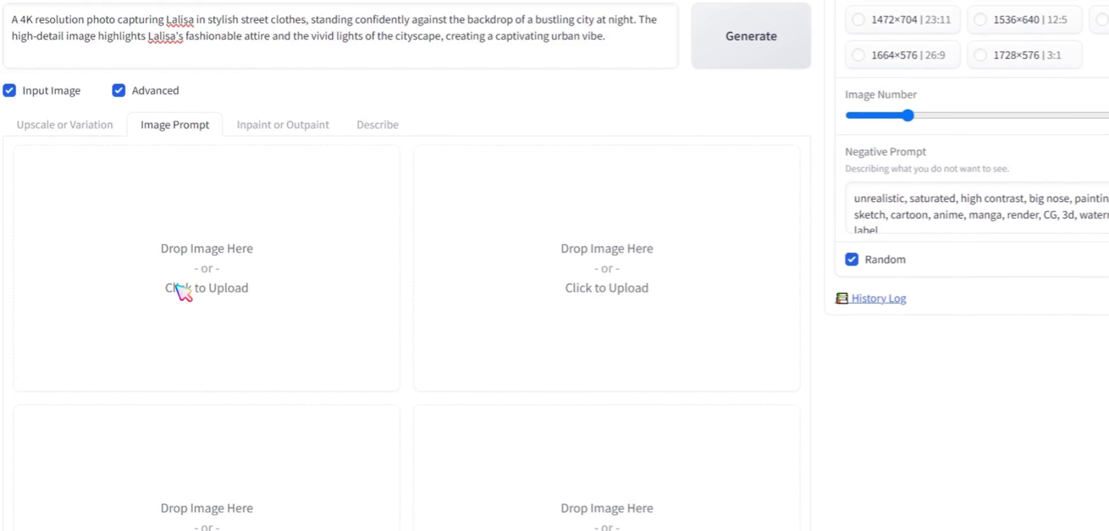
{"action": "scroll", "coordinate": [389, 152], "scroll_direction": "up", "scroll_amount": 2}
{"action": "scroll", "coordinate": [388, 151], "scroll_direction": "up", "scroll_amount": 4}
{"action": "scroll", "coordinate": [436, 154], "scroll_direction": "down", "scroll_amount": 3}
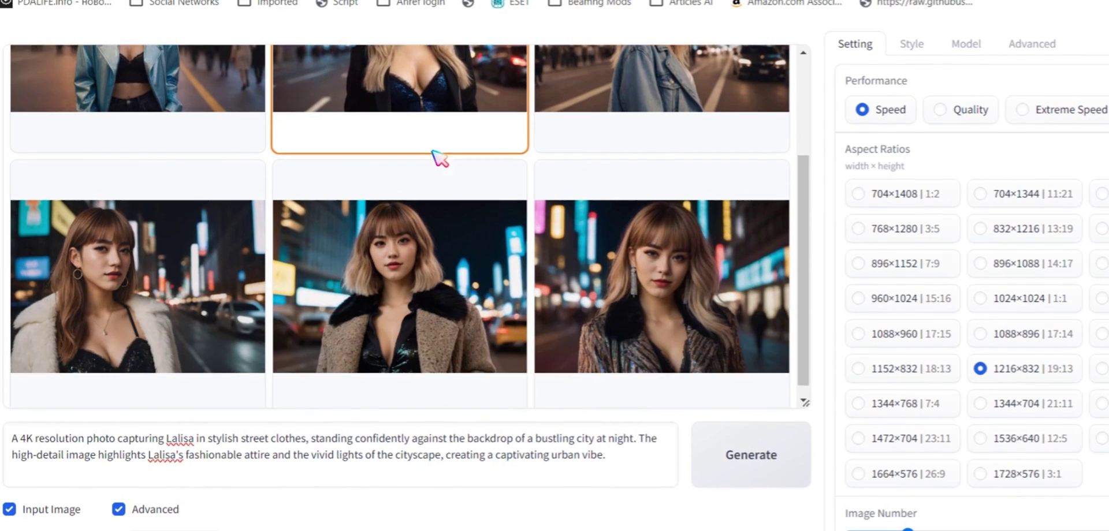
{"action": "left_click_drag", "start_coordinate": [436, 173], "coordinate": [272, 206]}
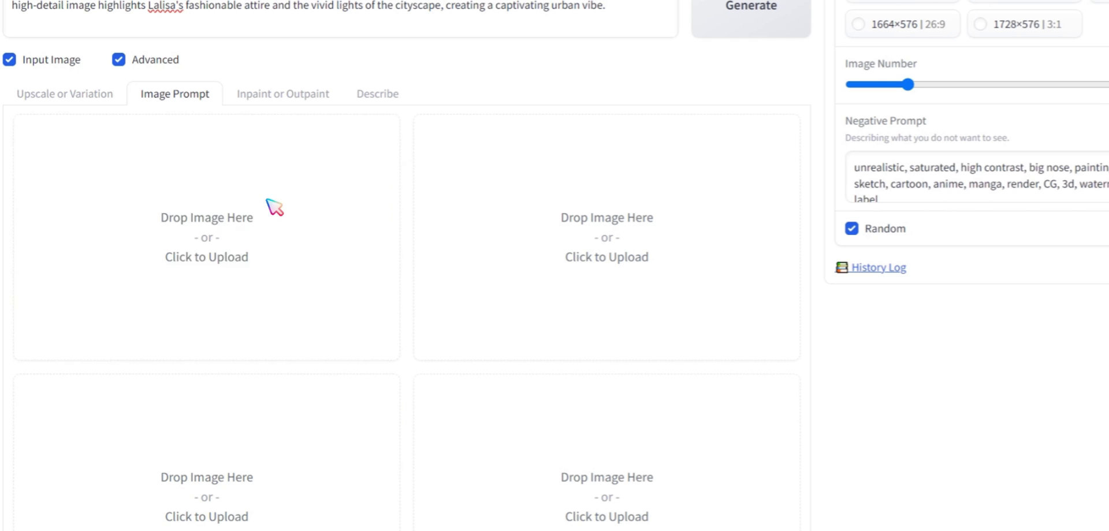
Turn on Advanced and give the first slot Stop At 0.9, Weight 0.75 and FaceSwap
{"action": "scroll", "coordinate": [274, 217], "scroll_direction": "down", "scroll_amount": 2}
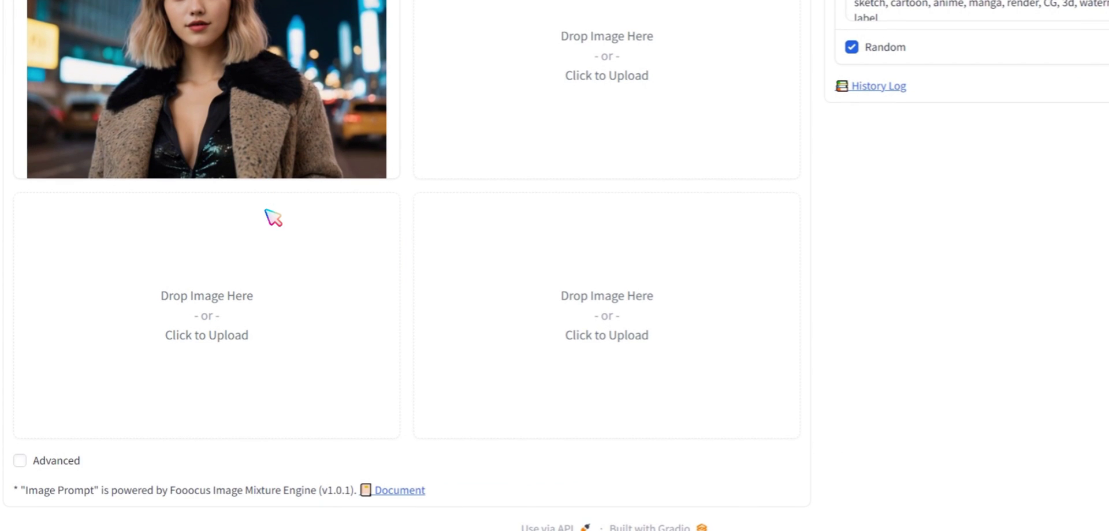
{"action": "left_click", "coordinate": [21, 460]}
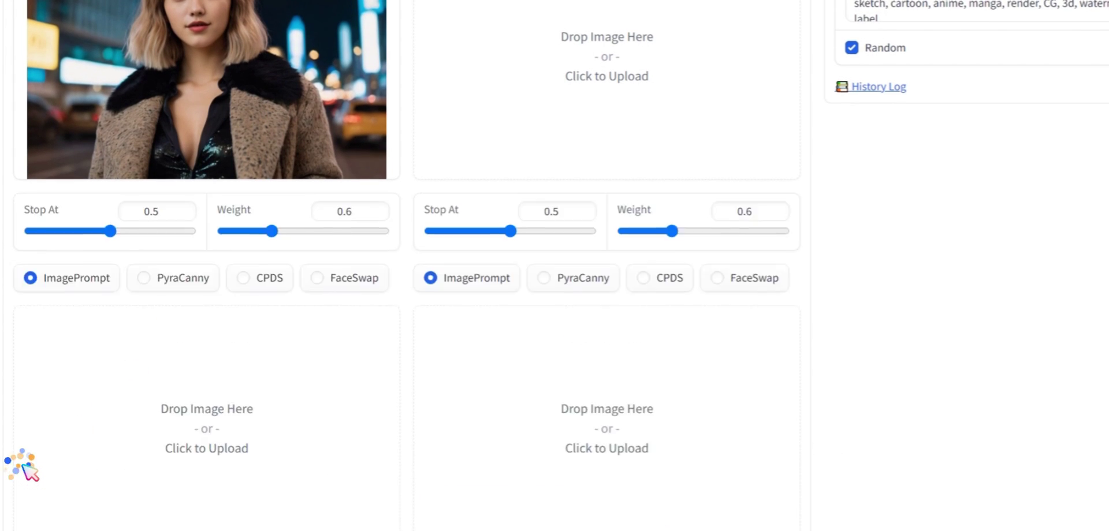
{"action": "scroll", "coordinate": [210, 447], "scroll_direction": "up", "scroll_amount": 4}
{"action": "scroll", "coordinate": [255, 446], "scroll_direction": "down", "scroll_amount": 2}
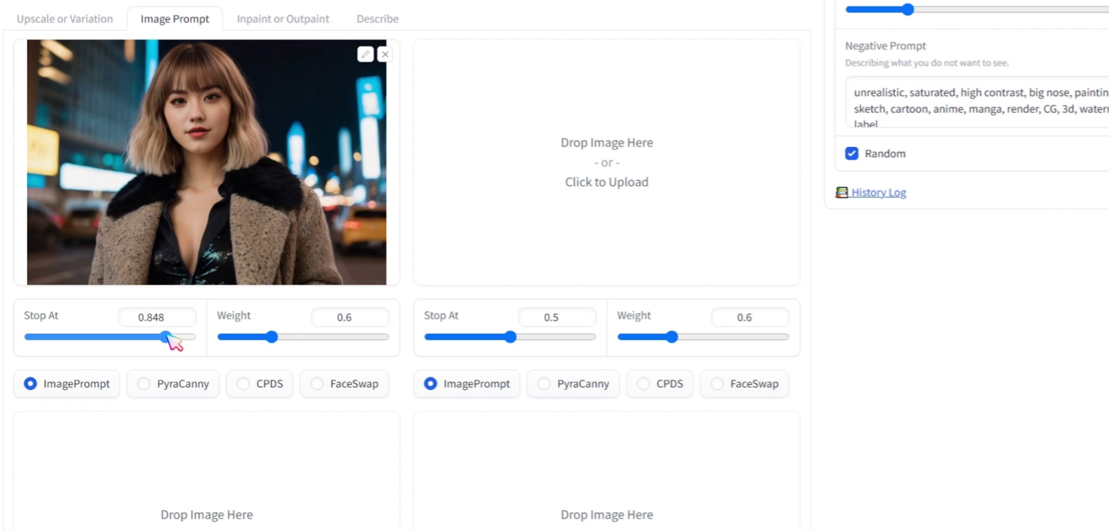
{"action": "left_click_drag", "start_coordinate": [176, 341], "coordinate": [176, 338]}
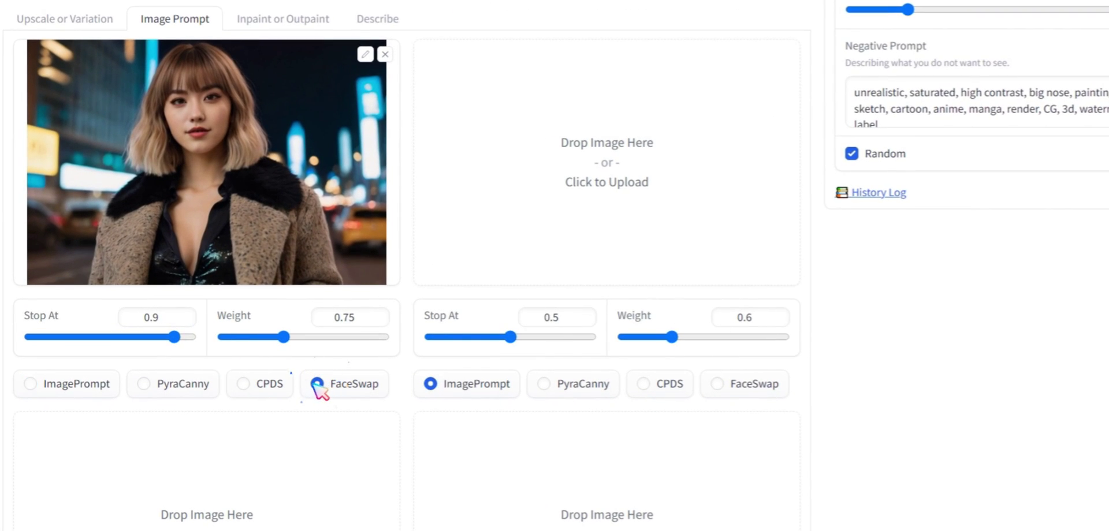
Rewrite the prompt to stylish summer clothes 'in desert.', correcting 'summar', and lower the image count
{"action": "scroll", "coordinate": [227, 396], "scroll_direction": "down", "scroll_amount": 3}
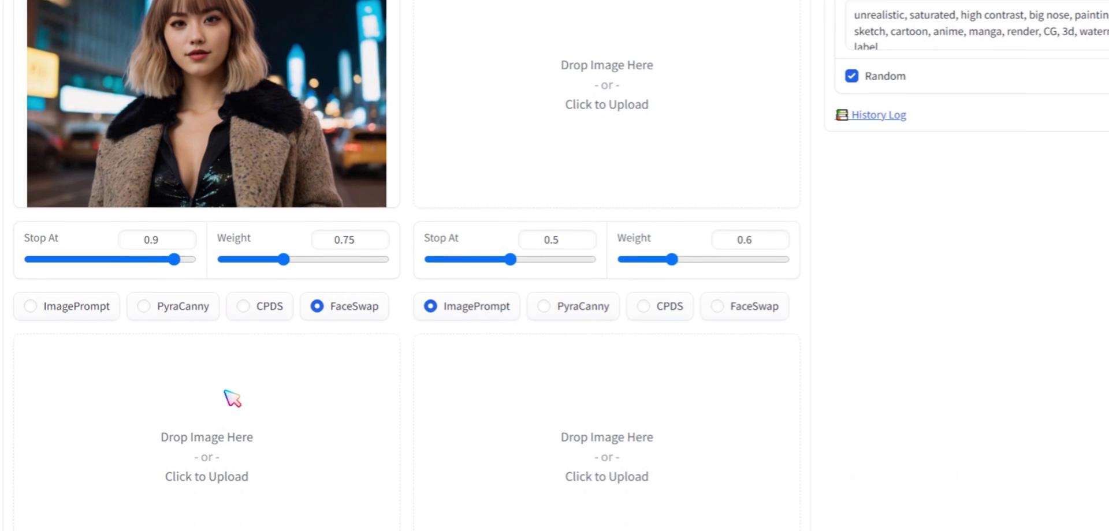
{"action": "scroll", "coordinate": [228, 395], "scroll_direction": "up", "scroll_amount": 7}
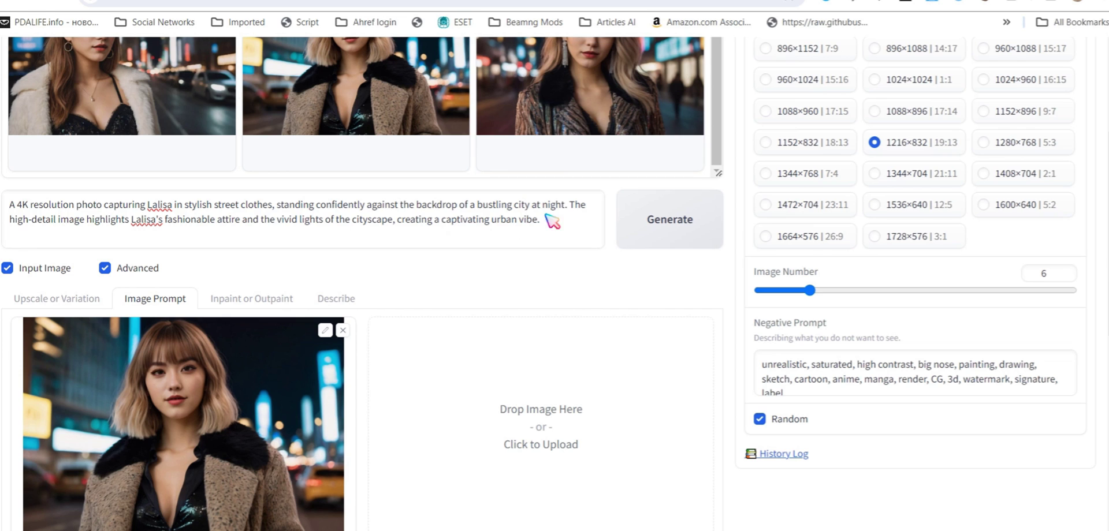
{"action": "left_click_drag", "start_coordinate": [568, 204], "coordinate": [578, 219]}
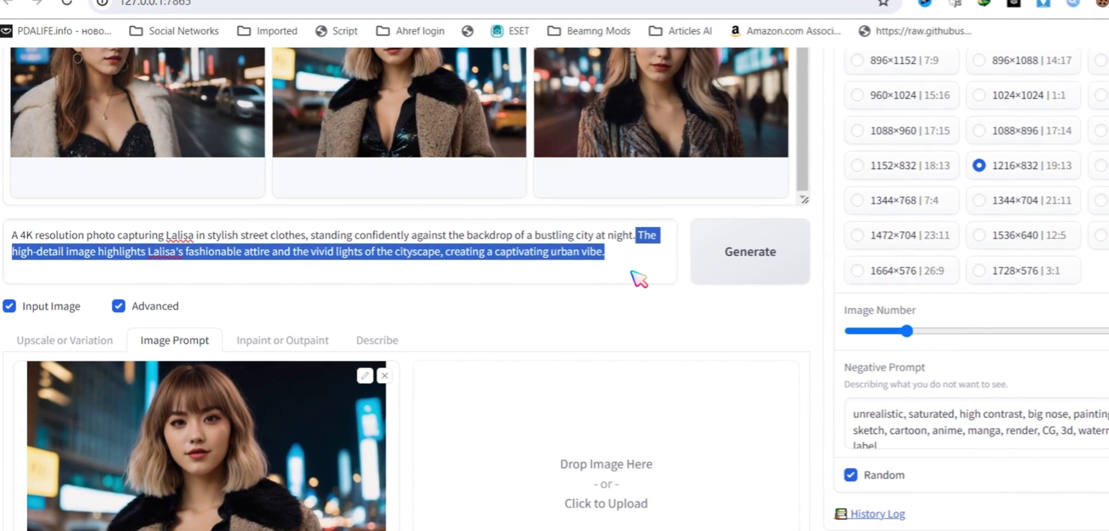
{"action": "key", "text": "BackSpace"}
{"action": "double_click", "coordinate": [254, 235]}
{"action": "type", "text": "summar clothes, standing confidently against the backdrop of a bustling city at night."}
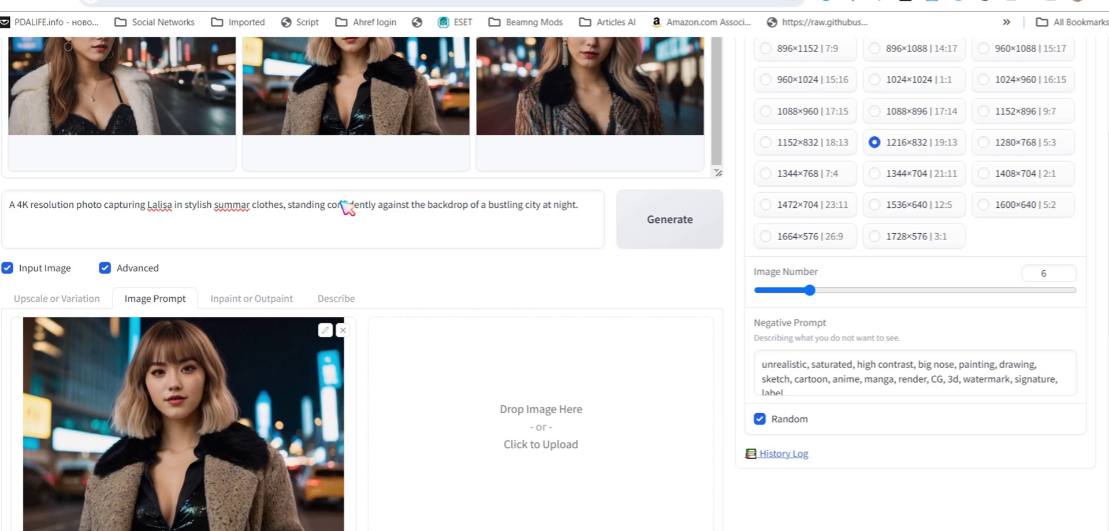
{"action": "left_click_drag", "start_coordinate": [378, 205], "coordinate": [578, 207]}
{"action": "type", "text": "in d"}
{"action": "type", "text": "esert."}
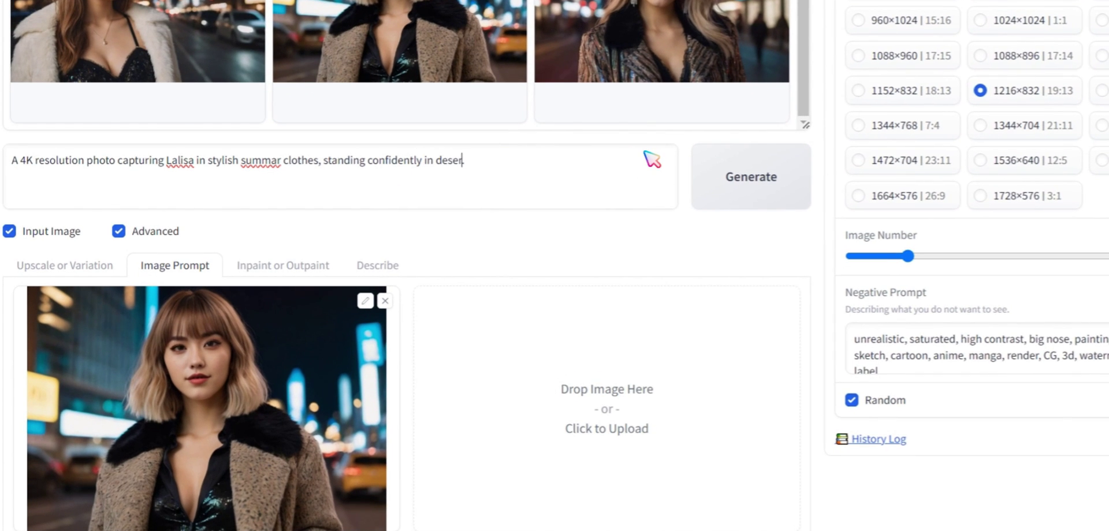
{"action": "right_click", "coordinate": [260, 160]}
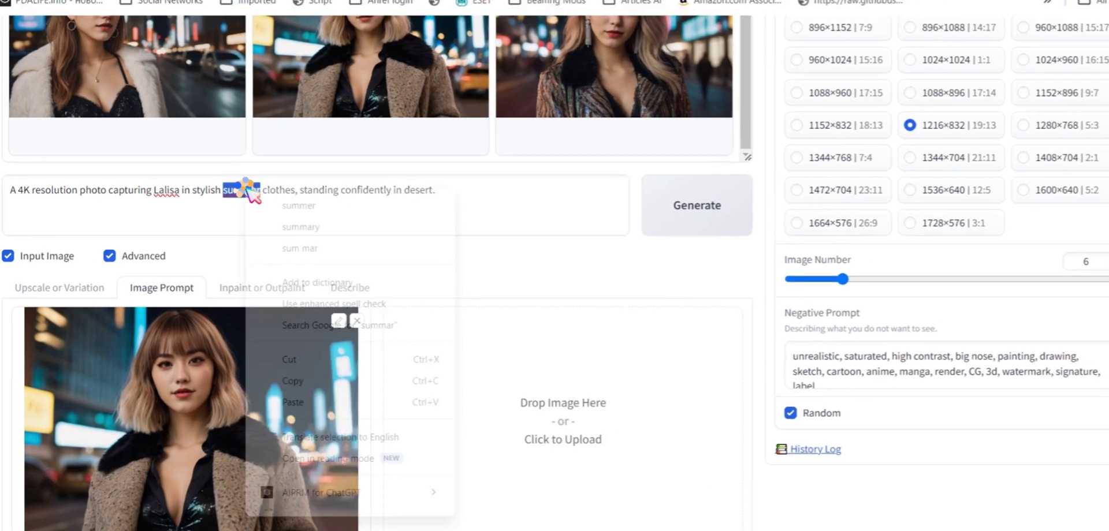
{"action": "left_click", "coordinate": [312, 182]}
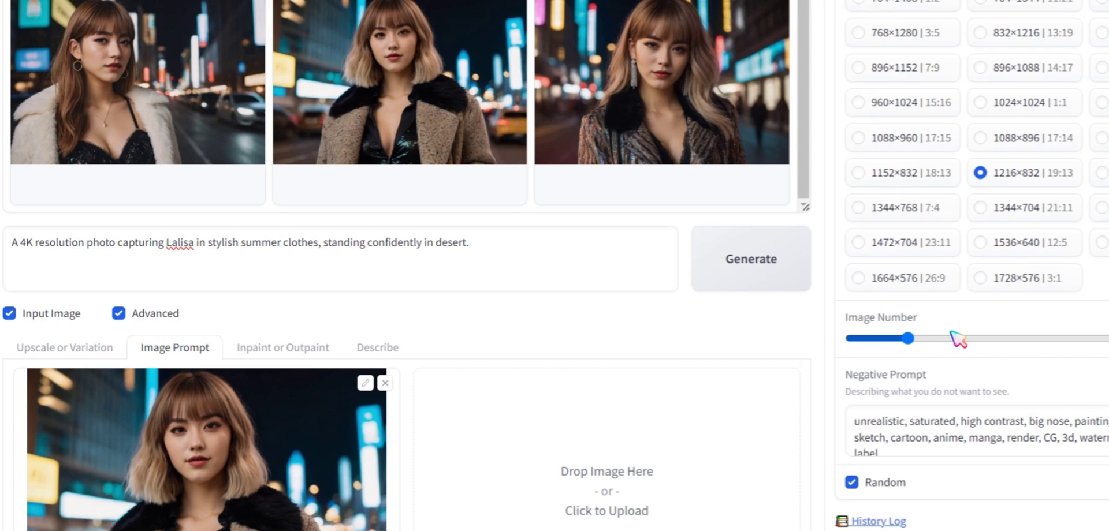
{"action": "left_click_drag", "start_coordinate": [913, 337], "coordinate": [897, 337]}
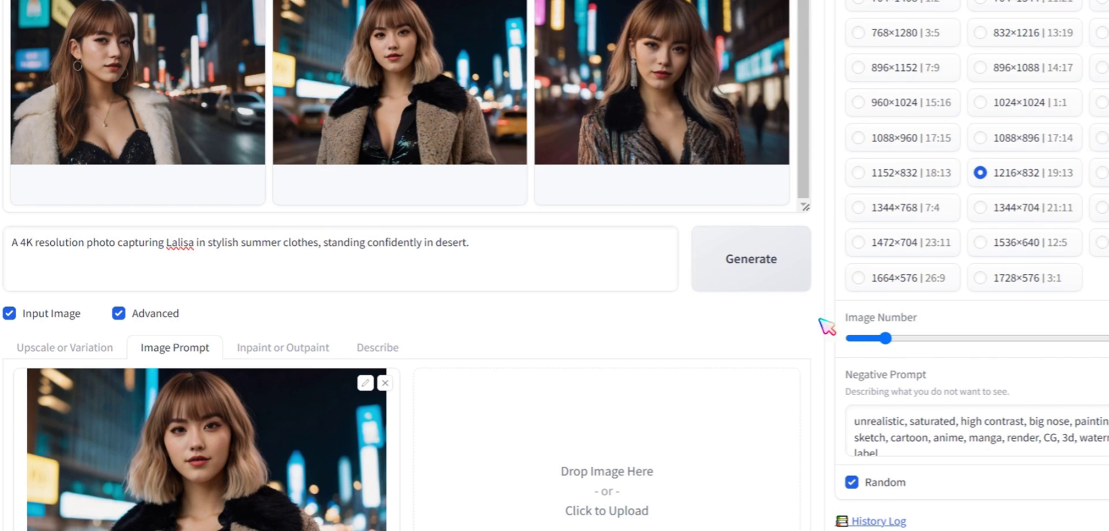
Generate the four desert summer-clothes images of the woman
{"action": "left_click", "coordinate": [754, 254]}
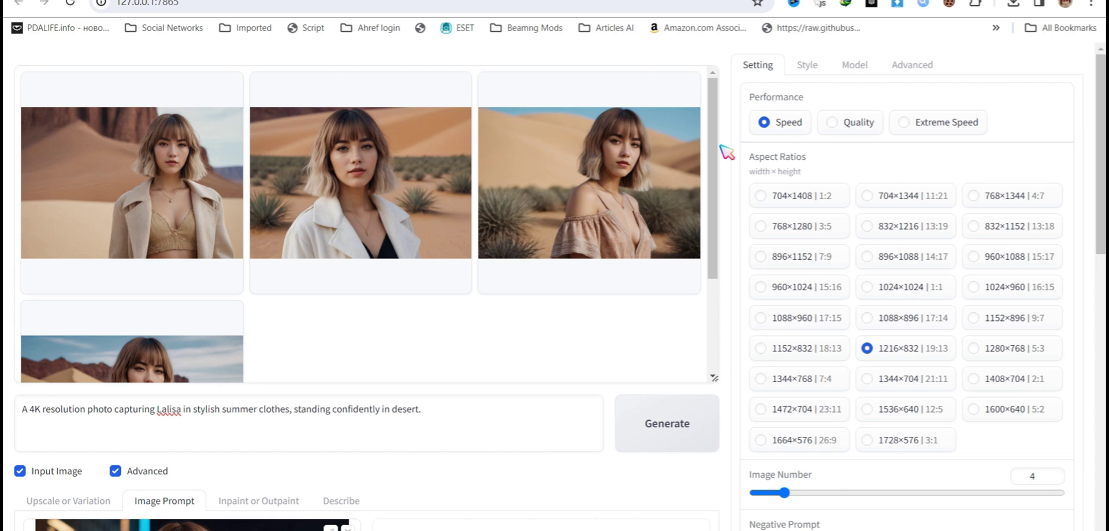
{"action": "scroll", "coordinate": [428, 311], "scroll_direction": "down", "scroll_amount": 6}
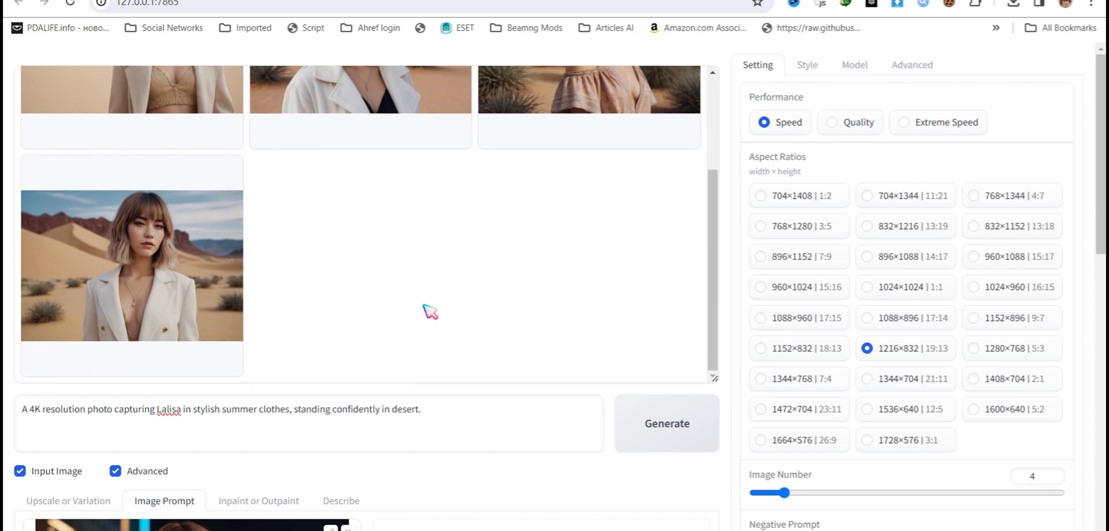
{"action": "scroll", "coordinate": [340, 314], "scroll_direction": "up", "scroll_amount": 4}
{"action": "scroll", "coordinate": [285, 297], "scroll_direction": "up", "scroll_amount": 5}
Bring up the context menu on each of the four result images in turn
{"action": "right_click", "coordinate": [190, 198]}
{"action": "left_click", "coordinate": [279, 202]}
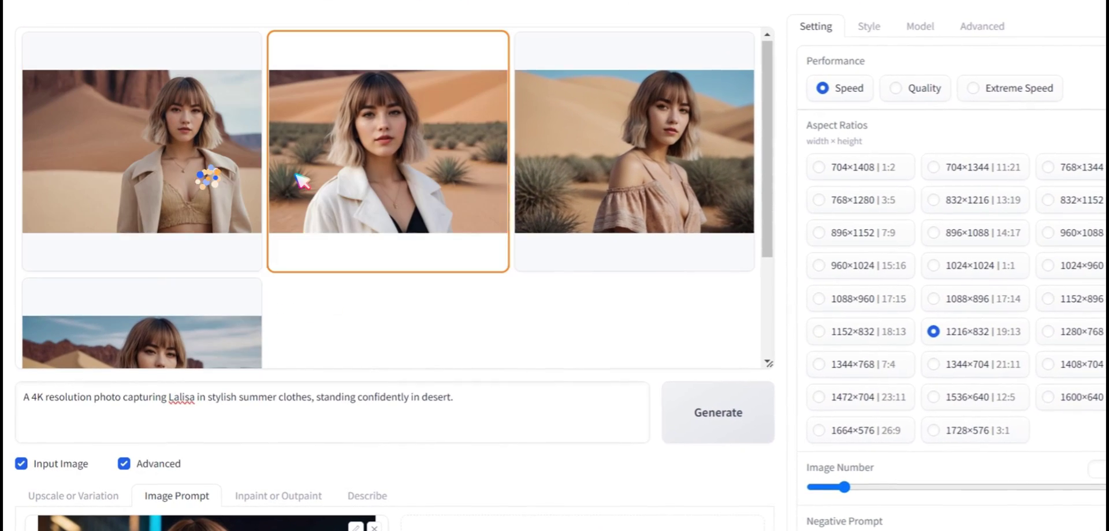
{"action": "right_click", "coordinate": [301, 181]}
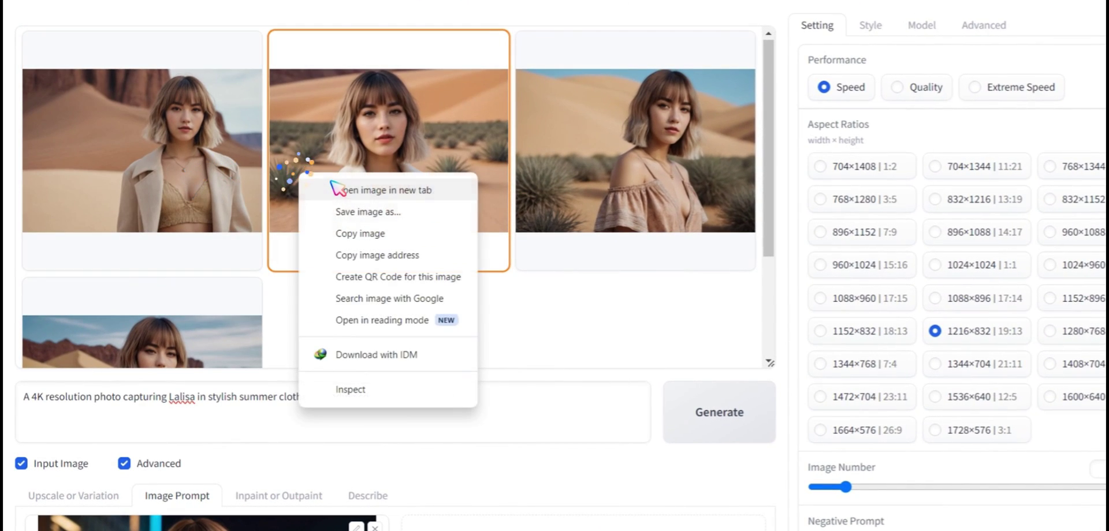
{"action": "key", "text": "Escape"}
{"action": "right_click", "coordinate": [585, 193]}
{"action": "key", "text": "Escape"}
{"action": "right_click", "coordinate": [258, 334]}
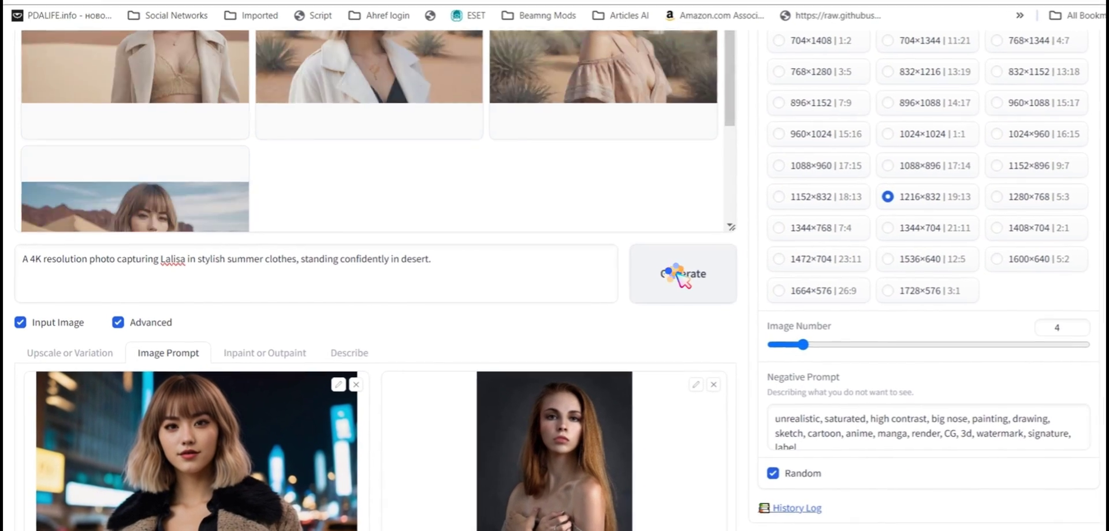
Generate four new desert images using the added pose reference photo
{"action": "left_click", "coordinate": [668, 282]}
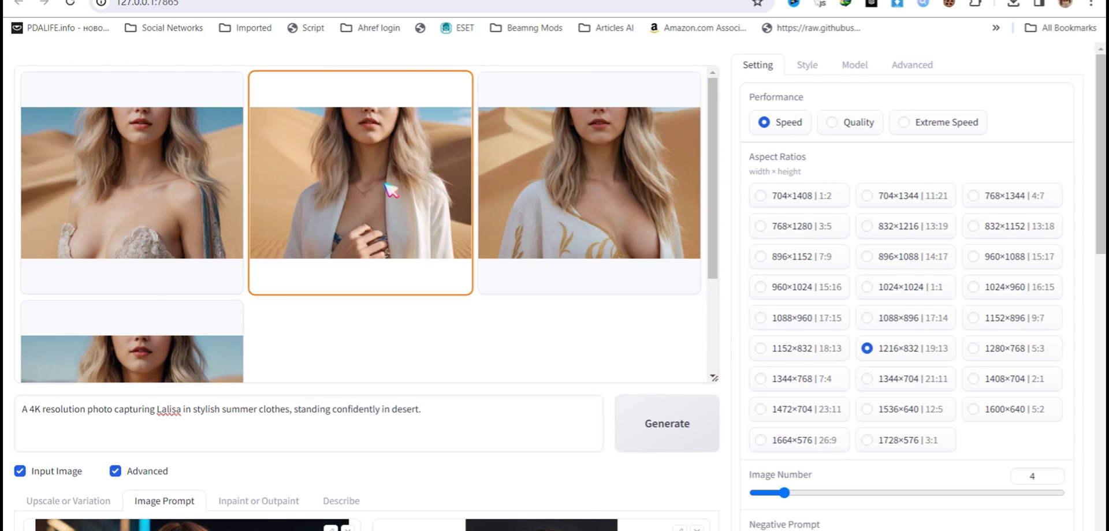
Scroll through the four flying-woman images in the blue and red caped costume
{"action": "scroll", "coordinate": [347, 191], "scroll_direction": "down", "scroll_amount": 8}
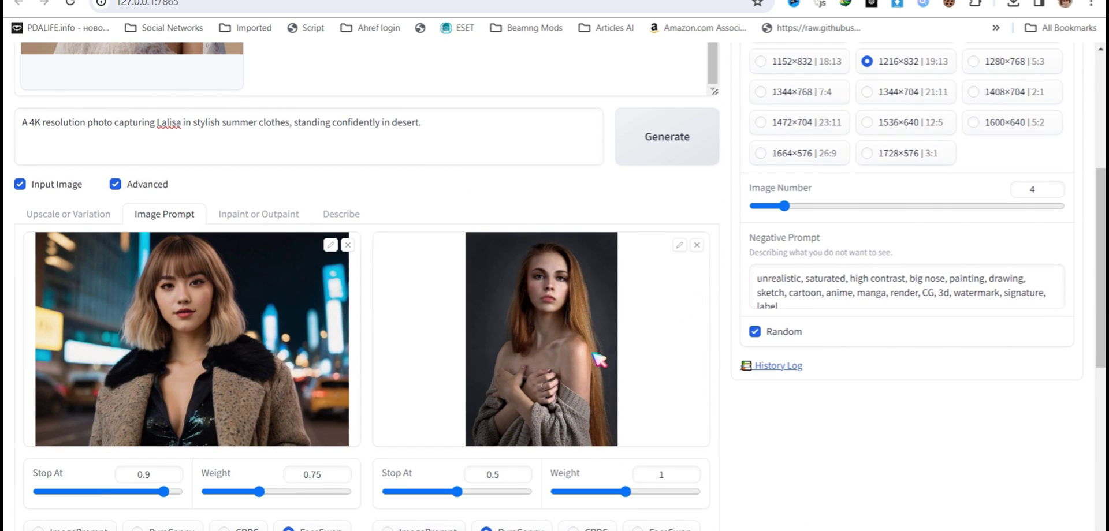
{"action": "scroll", "coordinate": [598, 359], "scroll_direction": "up", "scroll_amount": 5}
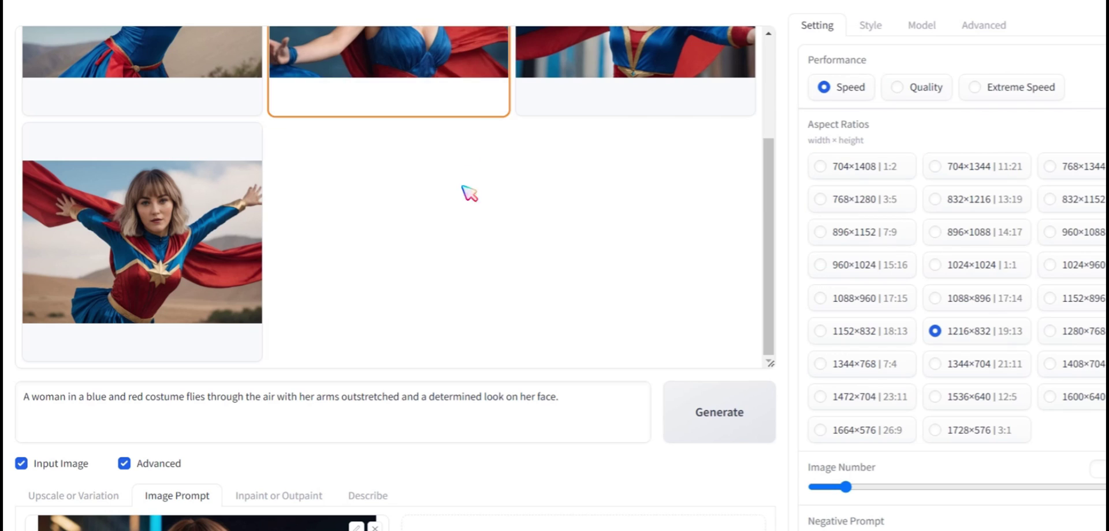
{"action": "scroll", "coordinate": [1059, 440], "scroll_direction": "down", "scroll_amount": 5}
{"action": "scroll", "coordinate": [1061, 438], "scroll_direction": "up", "scroll_amount": 5}
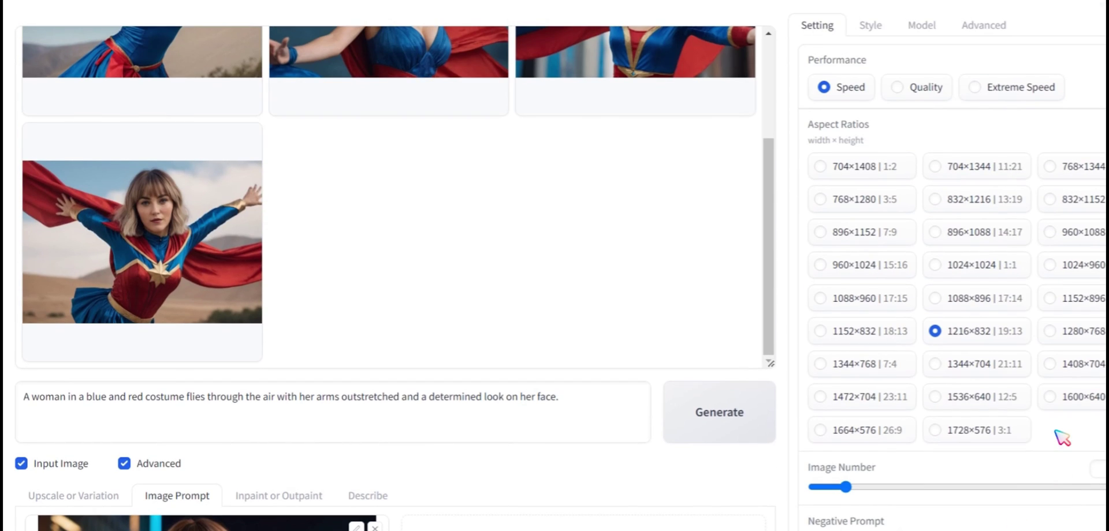
{"action": "left_click", "coordinate": [864, 27]}
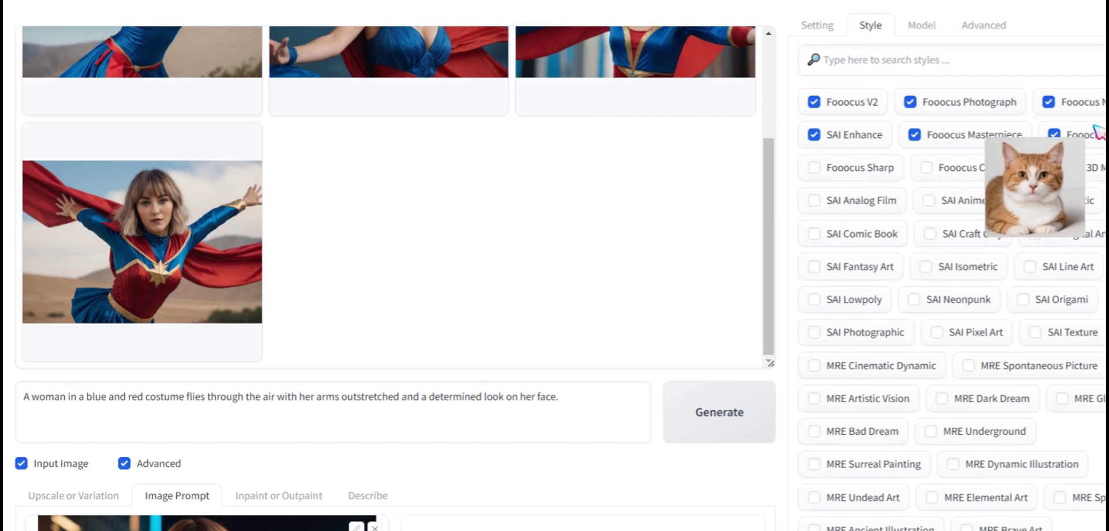
{"action": "left_click", "coordinate": [930, 25]}
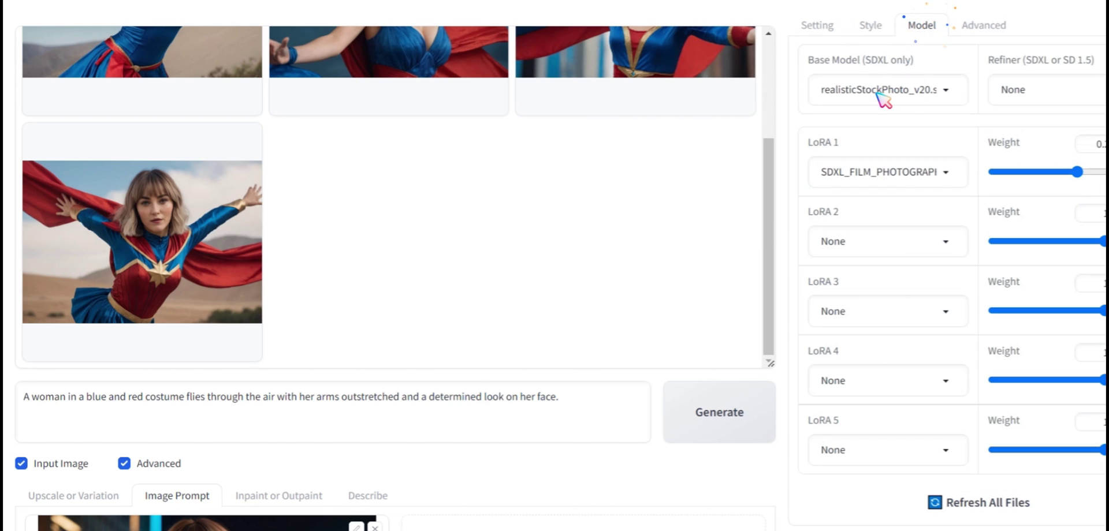
{"action": "left_click", "coordinate": [915, 93]}
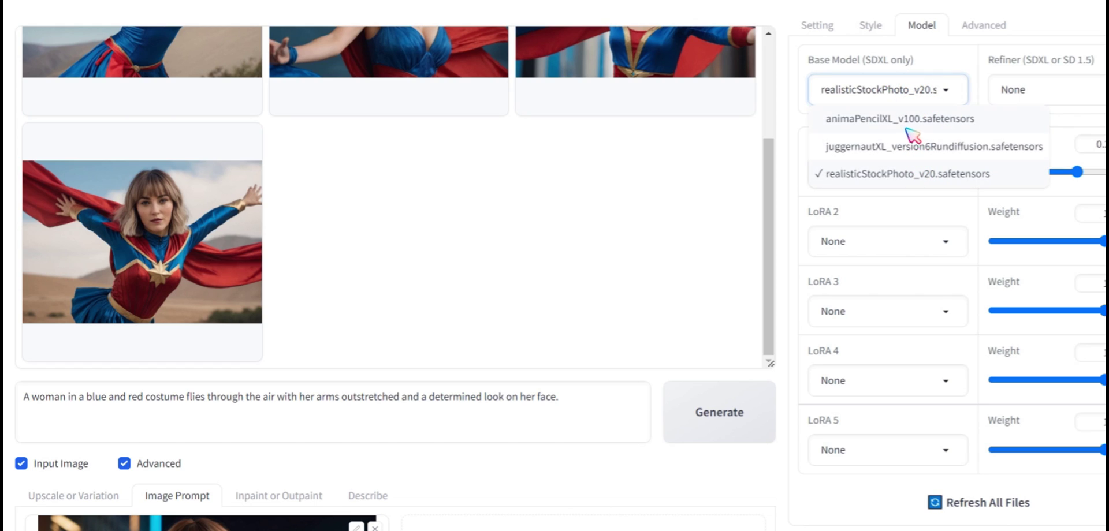
{"action": "left_click", "coordinate": [802, 107]}
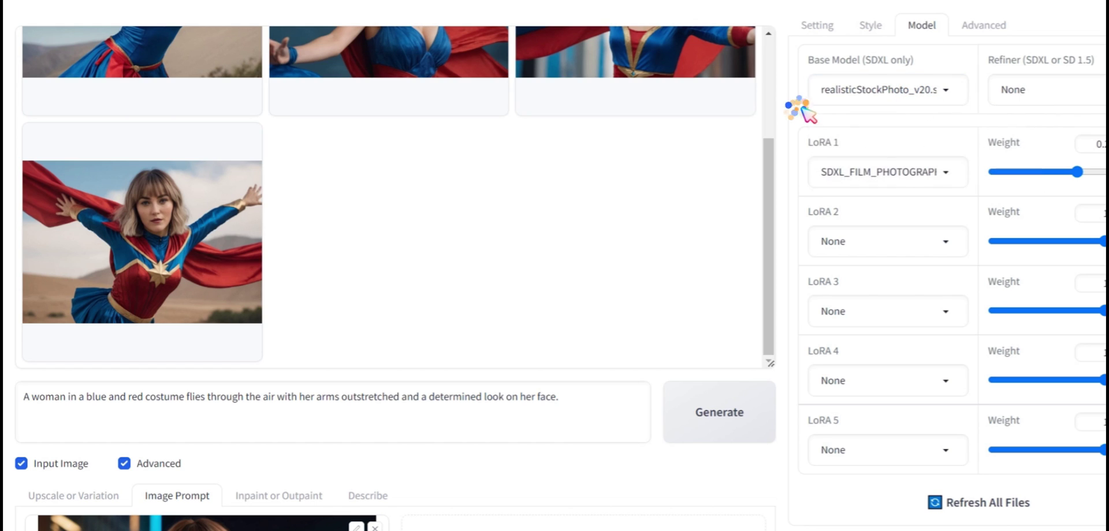
{"action": "left_click", "coordinate": [980, 32]}
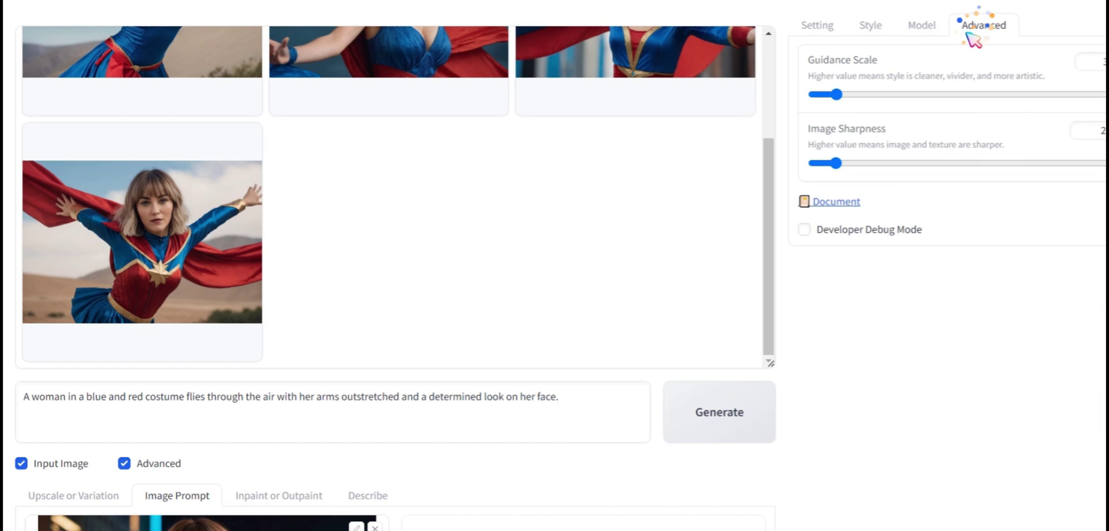
{"action": "left_click", "coordinate": [817, 27]}
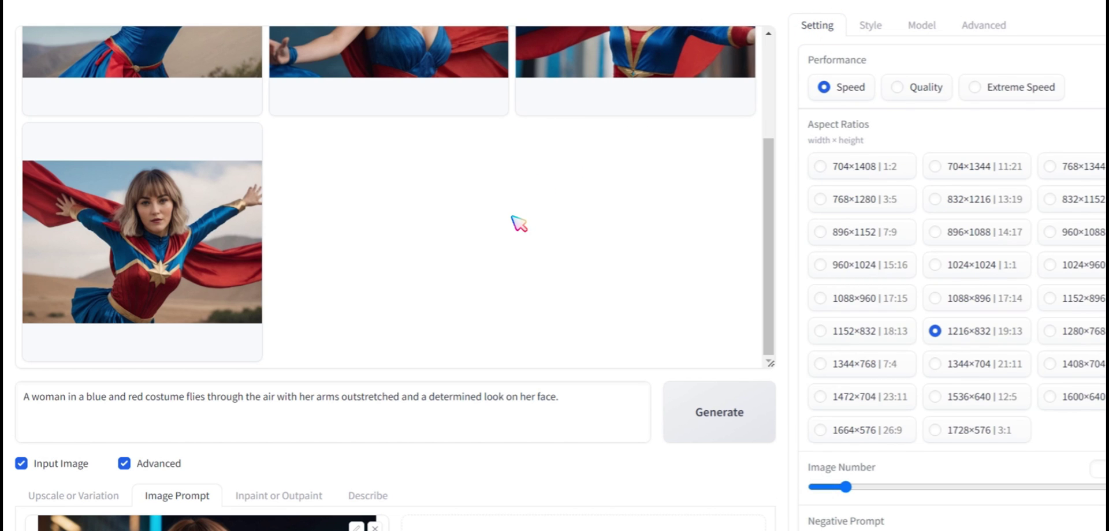